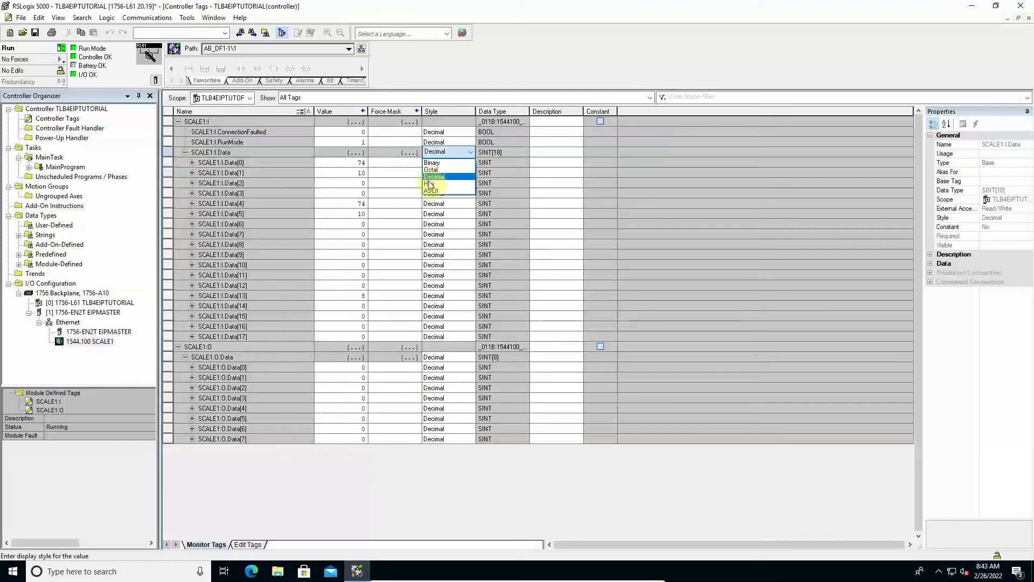
Step: Set the display style of the SCALE1:I.Data and SCALE1:O.Data arrays to Hex
{"action": "left_click", "coordinate": [430, 184]}
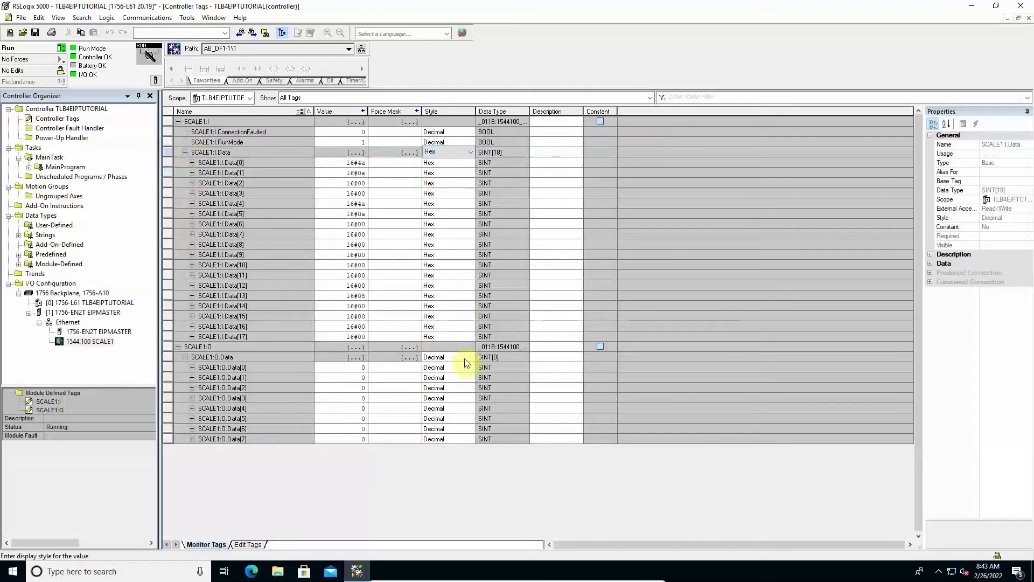
{"action": "left_click", "coordinate": [466, 361]}
{"action": "left_click", "coordinate": [469, 358]}
{"action": "left_click", "coordinate": [433, 392]}
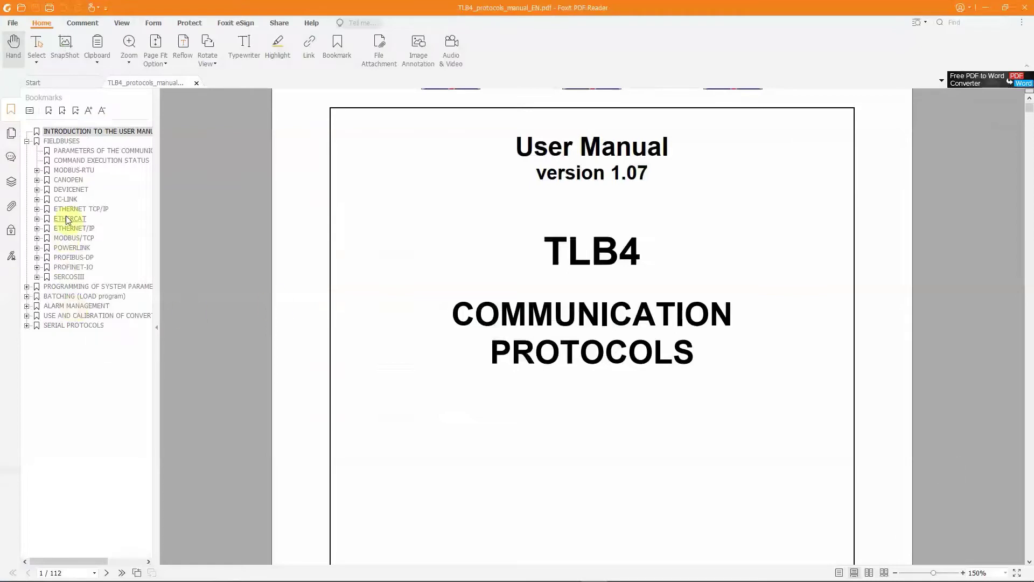
Step: Switch to the TLB4 protocols manual in Foxit PDF Reader and look up the exchanged data tables in the ETHERNET/IP chapter
{"action": "left_click", "coordinate": [80, 228]}
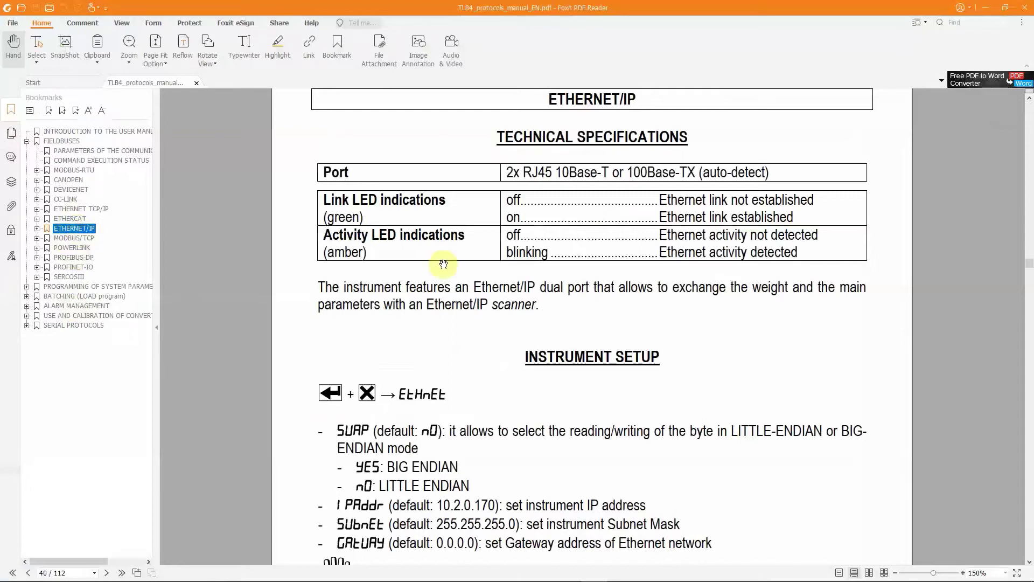
{"action": "scroll", "coordinate": [500, 256], "scroll_direction": "down", "scroll_amount": 4}
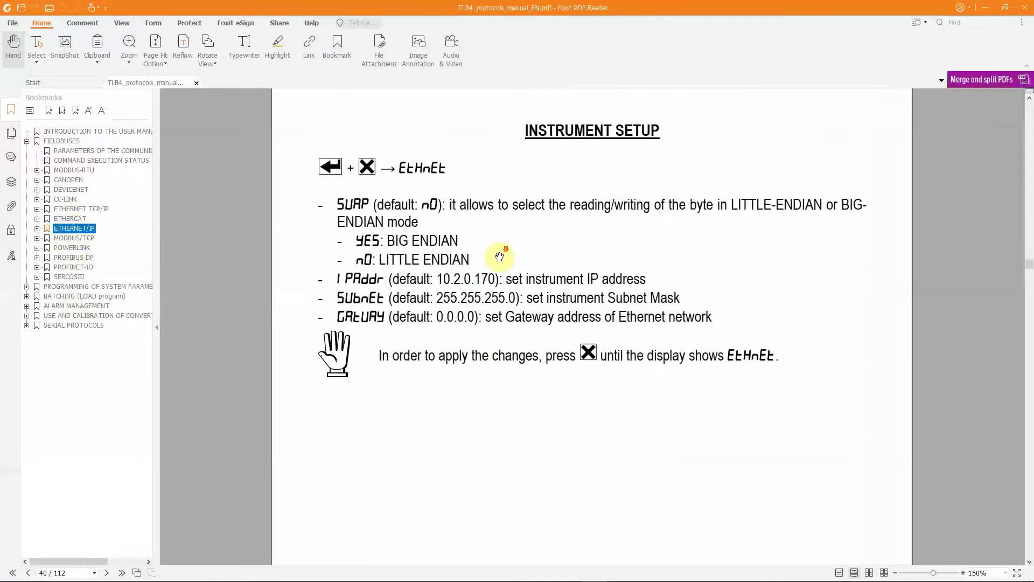
{"action": "scroll", "coordinate": [500, 256], "scroll_direction": "down", "scroll_amount": 15}
{"action": "scroll", "coordinate": [502, 258], "scroll_direction": "down", "scroll_amount": 10}
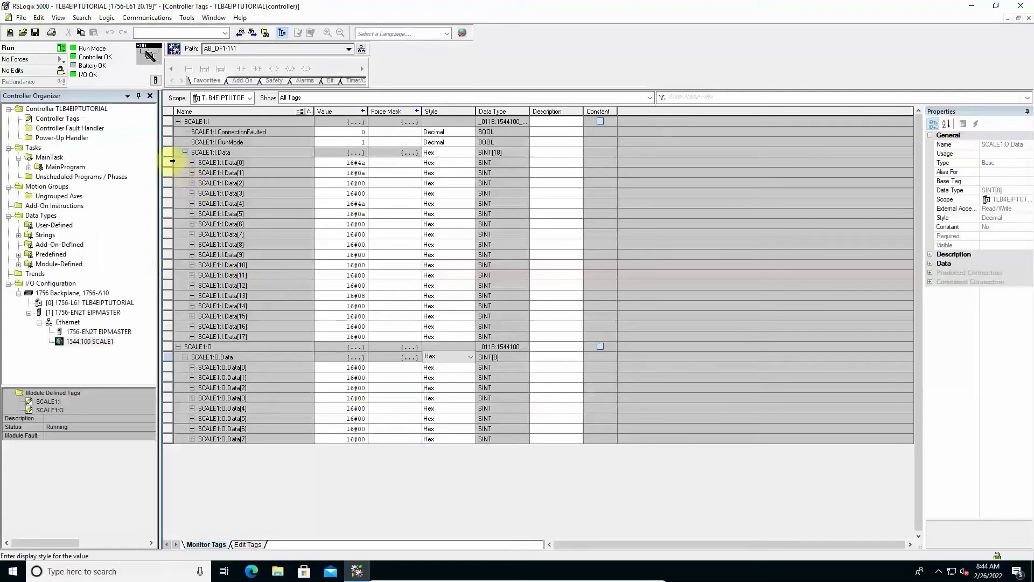
Step: Back in RSLogix 5000, highlight the SCALE1:I.Data byte groups for gross weight [0]-[3], net weight [4]-[7], exchange register [8]-[11] and status register [12]-[13]
{"action": "left_click_drag", "start_coordinate": [167, 161], "coordinate": [168, 195]}
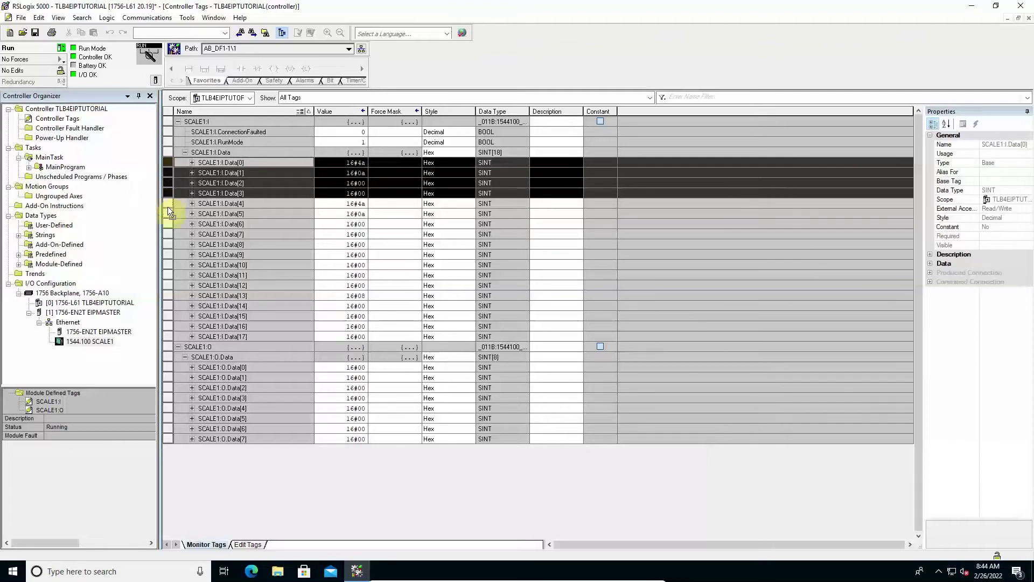
{"action": "left_click_drag", "start_coordinate": [166, 204], "coordinate": [163, 236]}
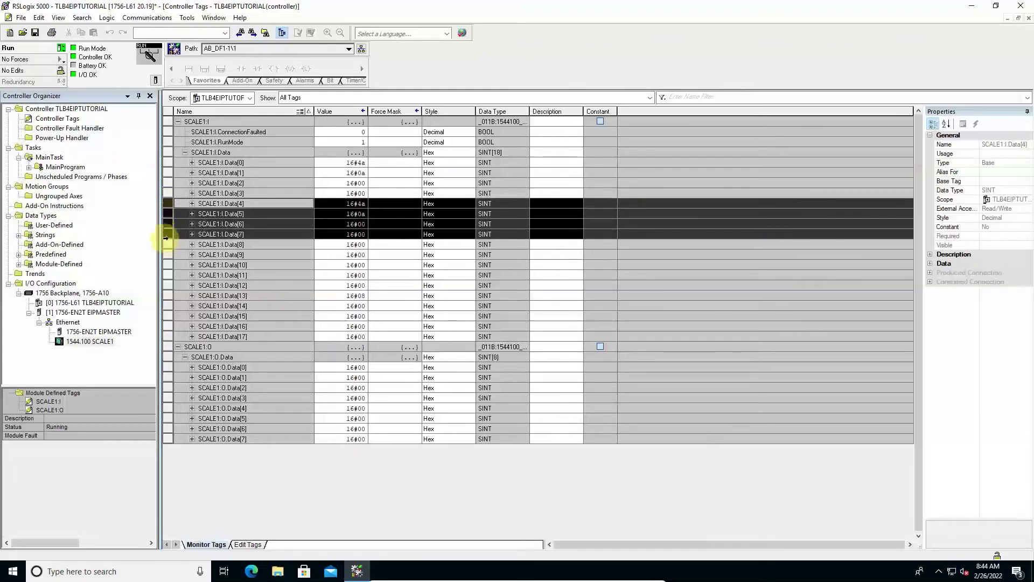
{"action": "left_click_drag", "start_coordinate": [166, 244], "coordinate": [166, 268]}
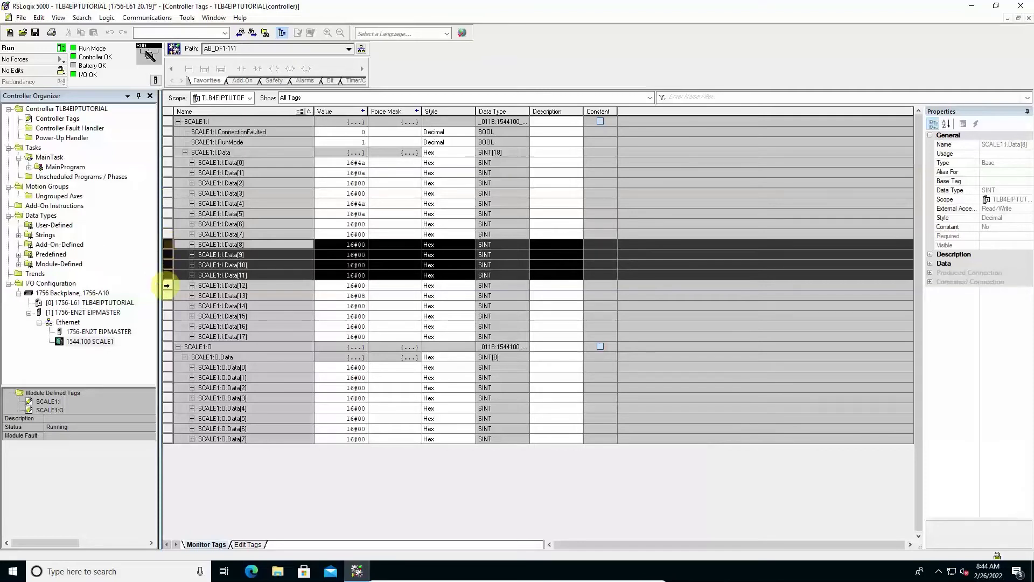
{"action": "left_click", "coordinate": [166, 285]}
{"action": "mouse_move", "coordinate": [166, 296]}
{"action": "left_mouse_down"}
{"action": "mouse_move", "coordinate": [167, 305]}
{"action": "mouse_move", "coordinate": [167, 293]}
{"action": "left_mouse_up"}
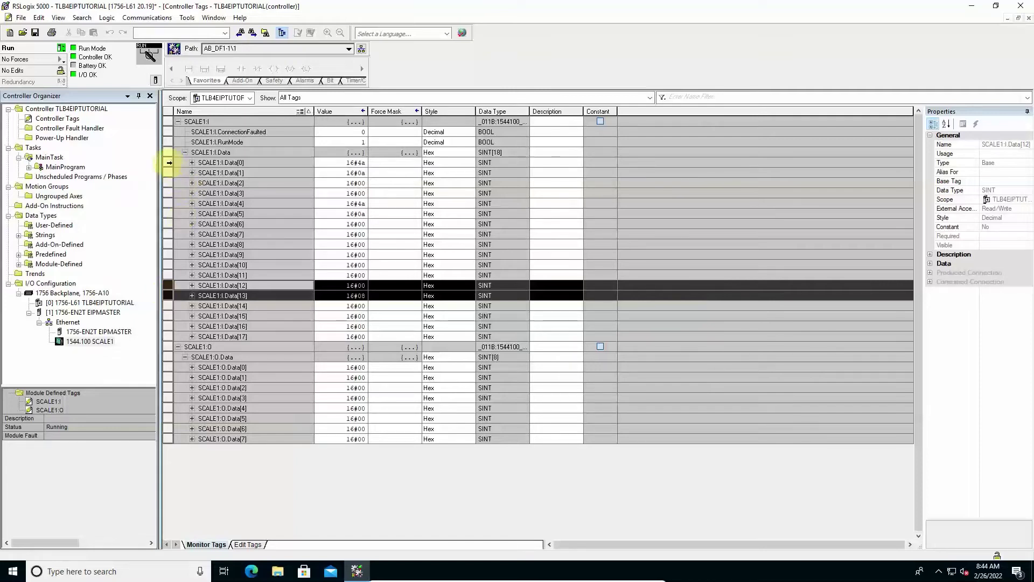
Step: Examine the gross and net weight bytes in SCALE1:I.Data[0] to [7], including the byte order within Data[0] to [3]
{"action": "left_click", "coordinate": [164, 162]}
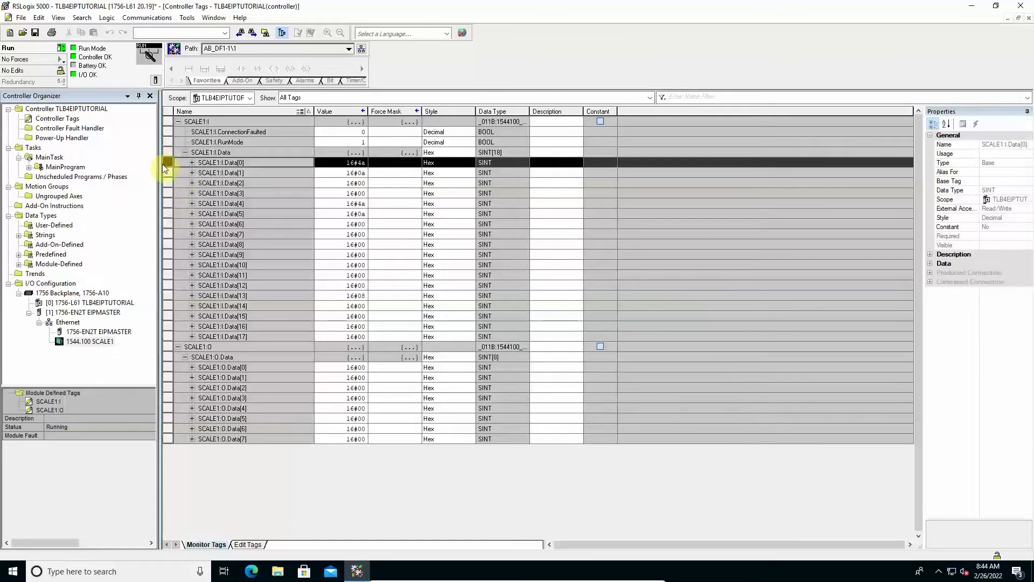
{"action": "left_click_drag", "start_coordinate": [166, 164], "coordinate": [170, 228]}
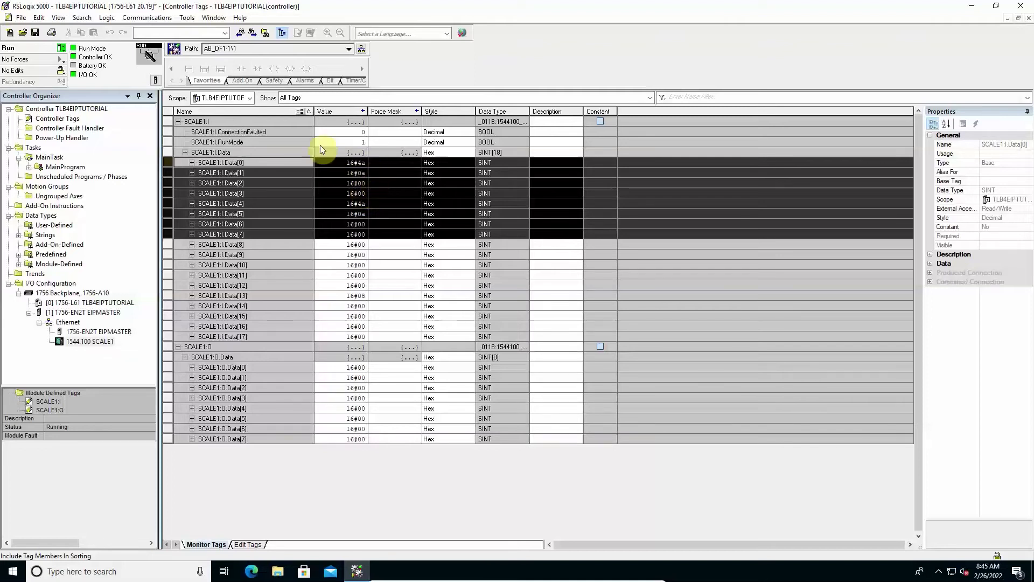
{"action": "left_click", "coordinate": [168, 172]}
{"action": "mouse_move", "coordinate": [168, 173]}
{"action": "left_mouse_down"}
{"action": "mouse_move", "coordinate": [168, 196]}
{"action": "mouse_move", "coordinate": [168, 173]}
{"action": "mouse_move", "coordinate": [168, 186]}
{"action": "left_mouse_up"}
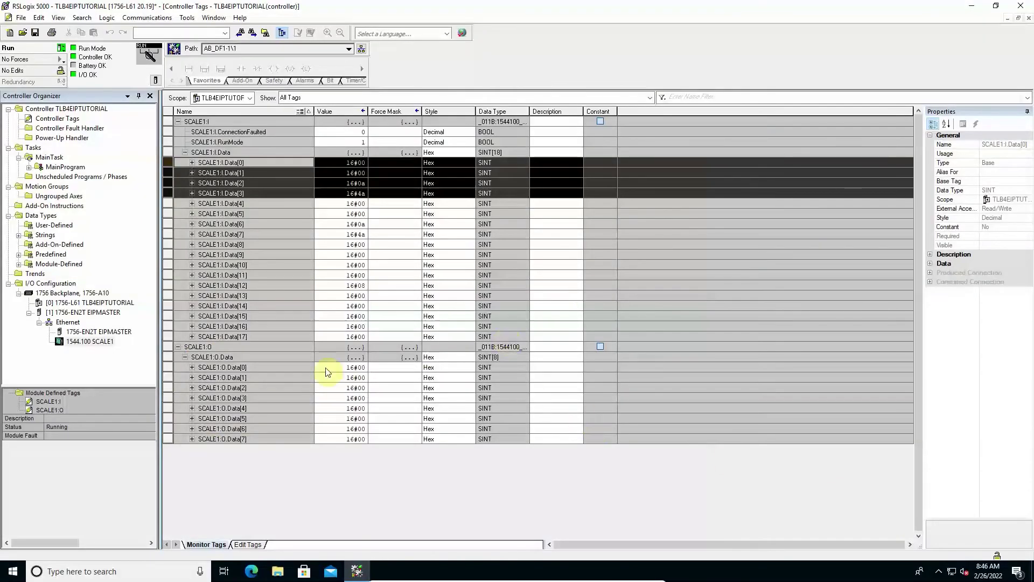
{"action": "left_click", "coordinate": [305, 172]}
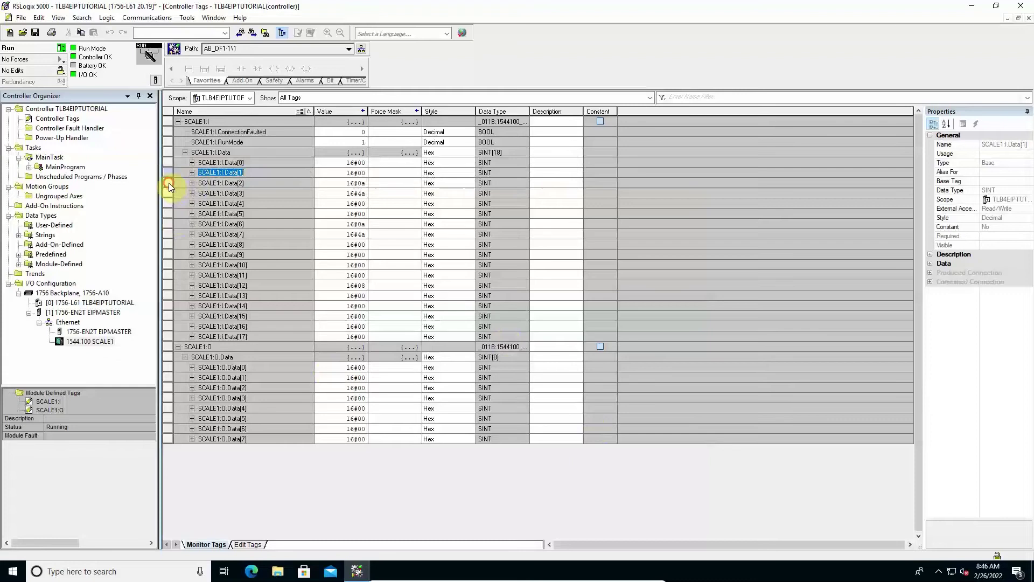
{"action": "left_click_drag", "start_coordinate": [169, 183], "coordinate": [169, 192]}
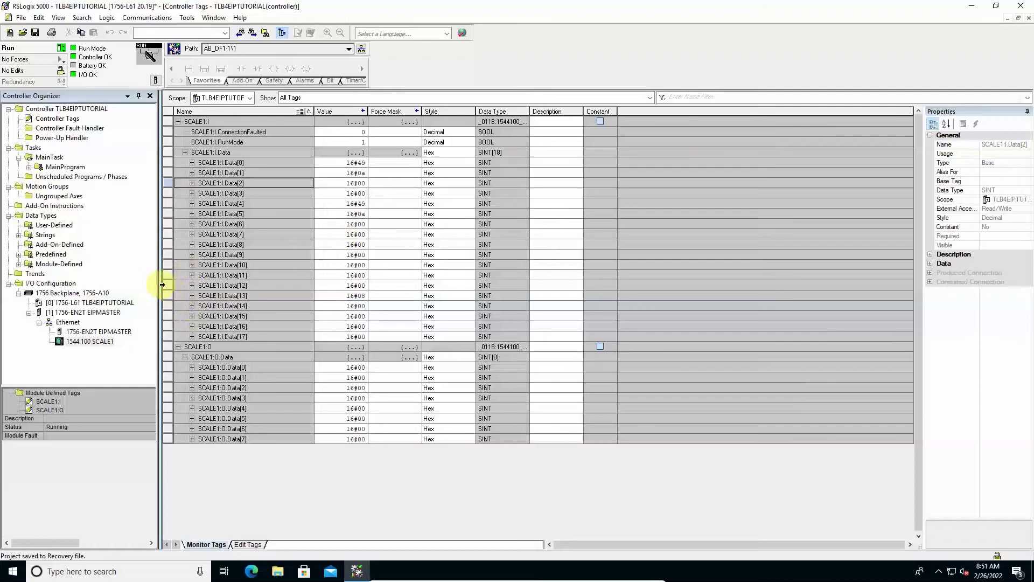
Step: Highlight the status register bytes SCALE1:I.Data[12] and [13] and look up the STATUS REGISTER (SR1) bit table in the Foxit PDF Reader manual
{"action": "left_click_drag", "start_coordinate": [167, 284], "coordinate": [167, 296]}
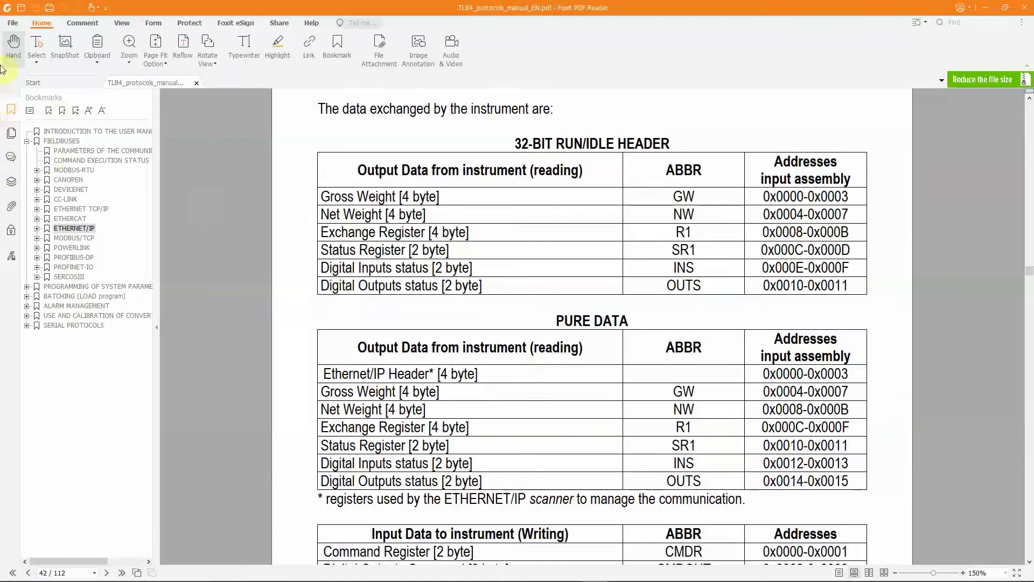
{"action": "left_click", "coordinate": [81, 132]}
{"action": "scroll", "coordinate": [487, 234], "scroll_direction": "down", "scroll_amount": 10}
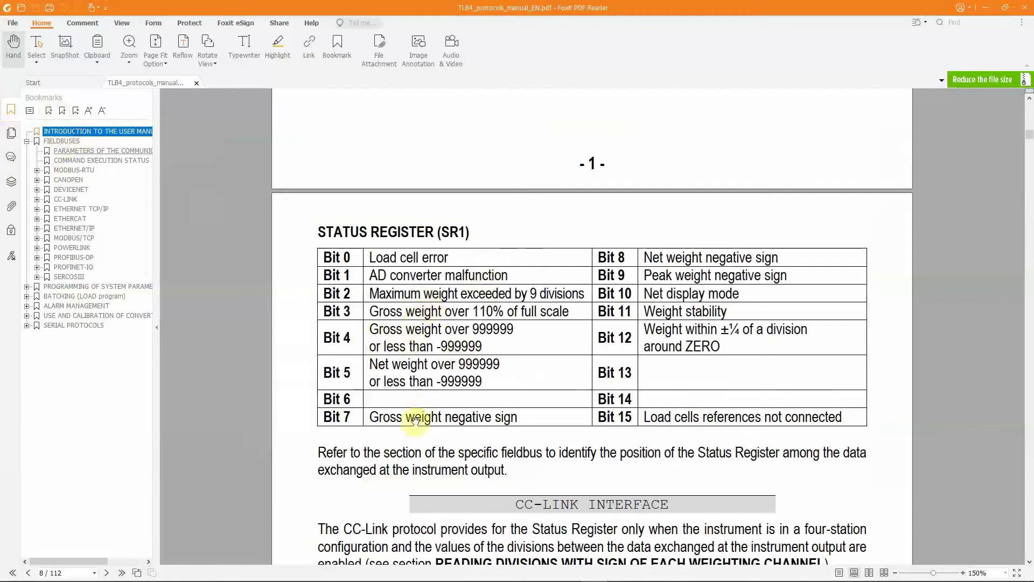
{"action": "left_click", "coordinate": [339, 416]}
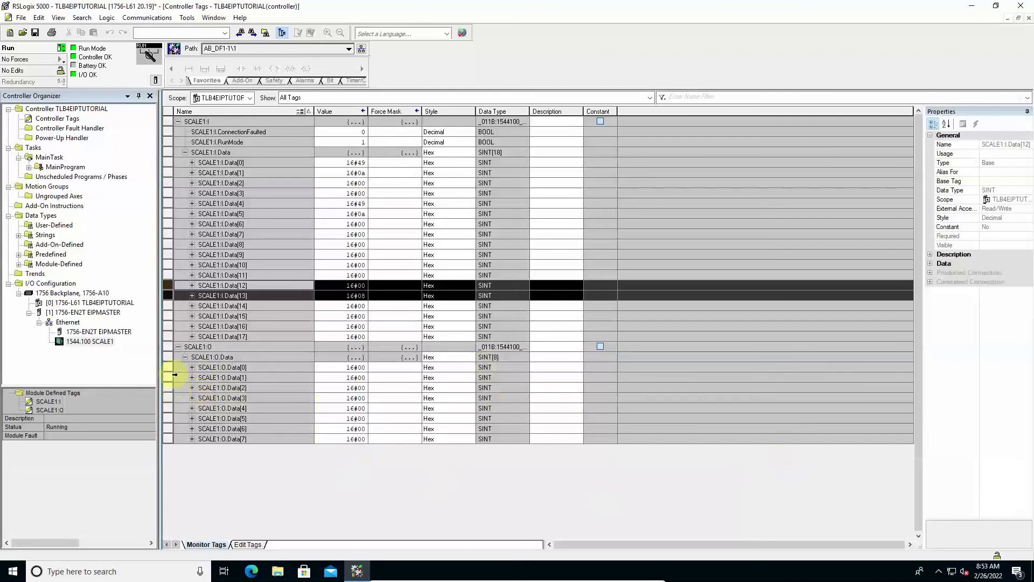
Step: In RSLogix 5000, highlight the command register bytes SCALE1:O.Data[0] and [1] and set SCALE1:O.Data[0] to 16#07
{"action": "left_click_drag", "start_coordinate": [166, 367], "coordinate": [167, 376]}
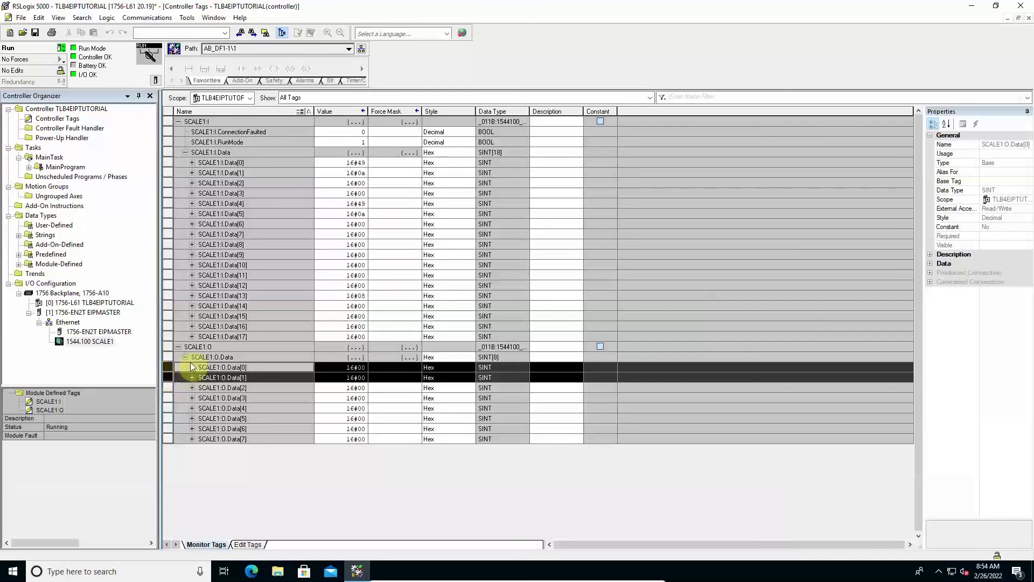
{"action": "left_click", "coordinate": [357, 368]}
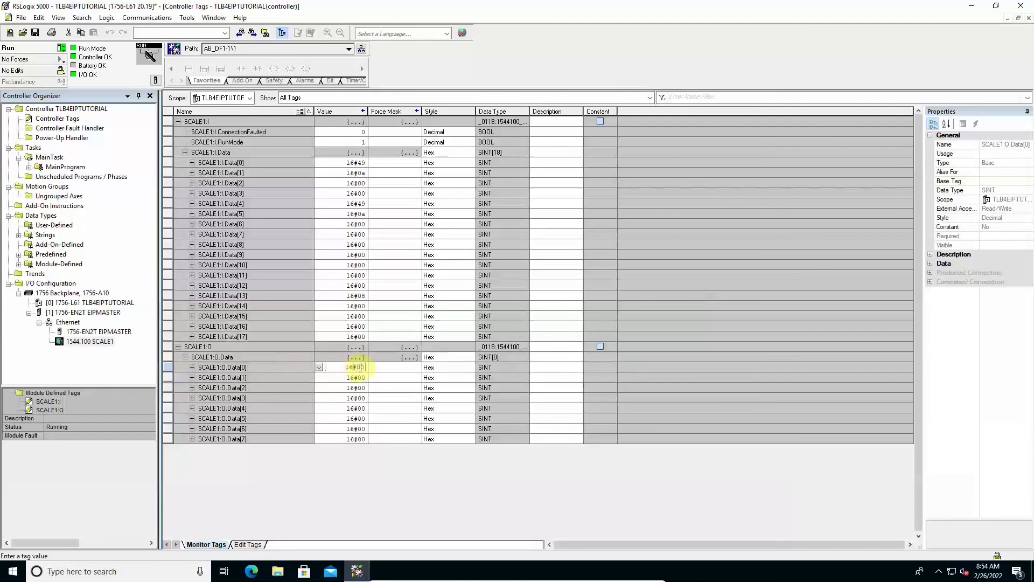
{"action": "left_click", "coordinate": [358, 367]}
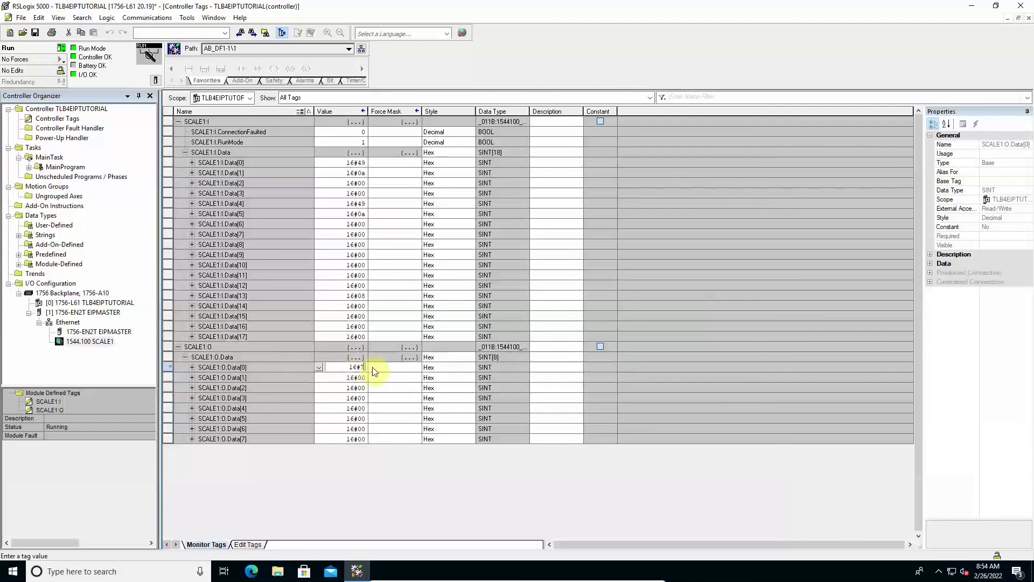
{"action": "type", "text": "7"}
{"action": "key", "text": "Return"}
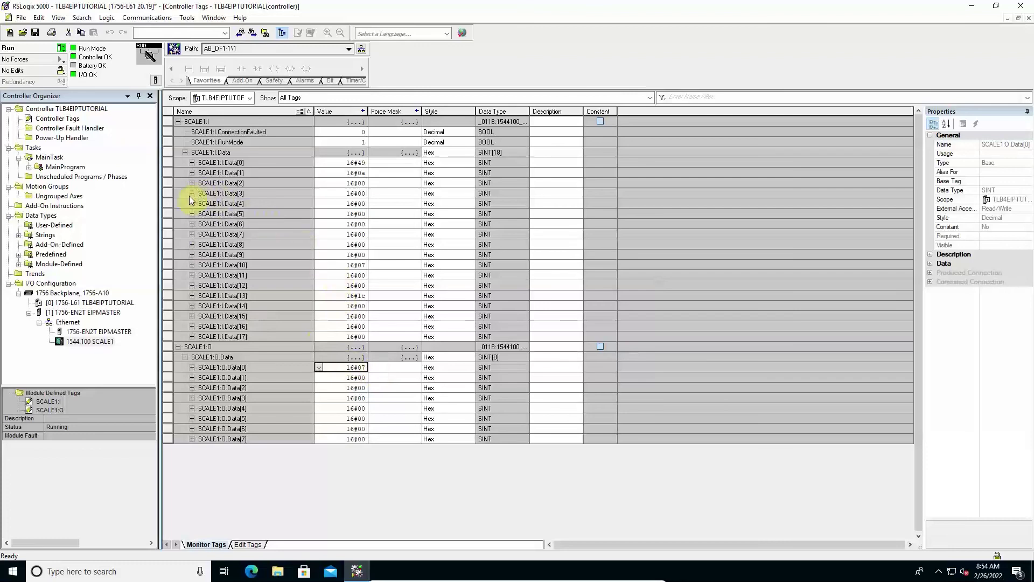
Step: Check the net weight bytes SCALE1:I.Data[4] to [7] against the scale's display in the camera window, then return to RSLogix 5000
{"action": "left_click_drag", "start_coordinate": [168, 203], "coordinate": [169, 233]}
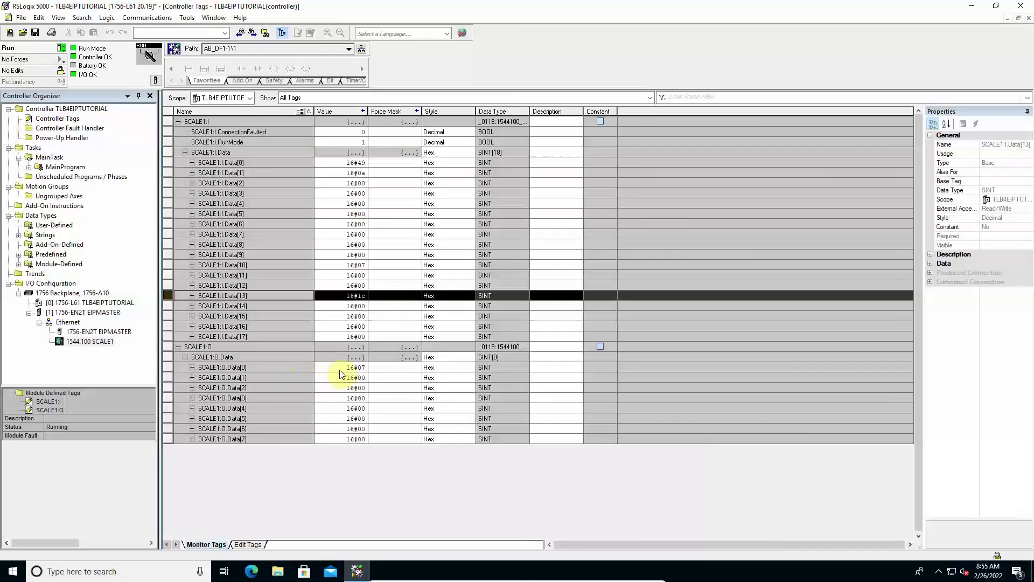
{"action": "key", "text": "alt+Tab"}
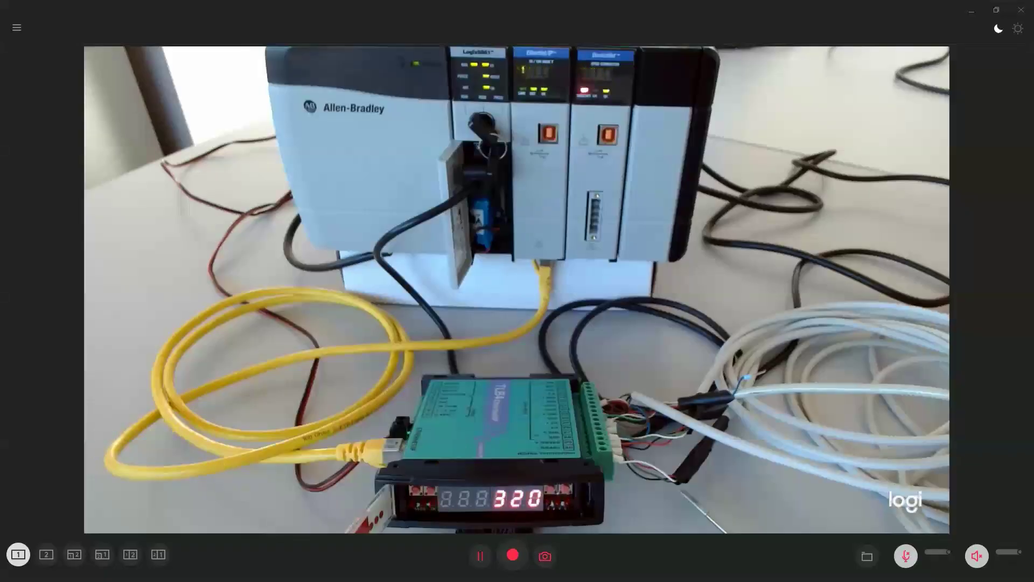
{"action": "key", "text": "alt+Tab"}
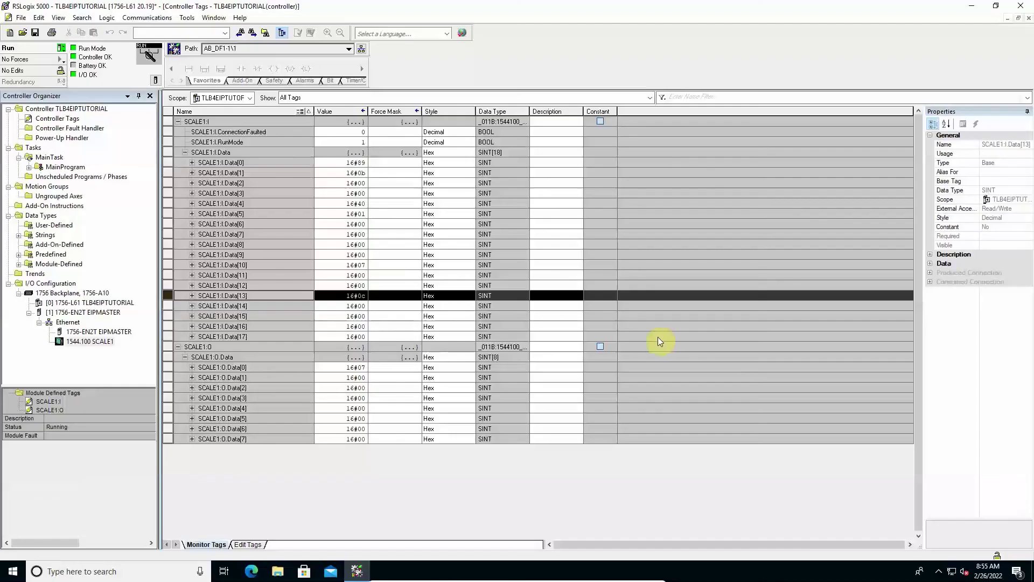
Step: Reset the command register byte SCALE1:O.Data[0] to 16#00
{"action": "double_click", "coordinate": [361, 368]}
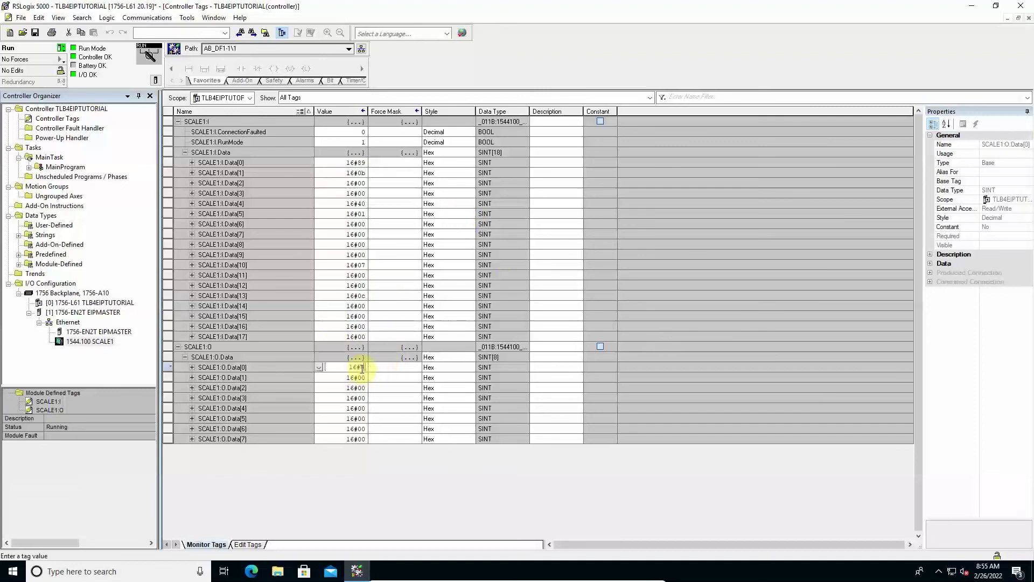
{"action": "type", "text": "0"}
{"action": "key", "text": "Return"}
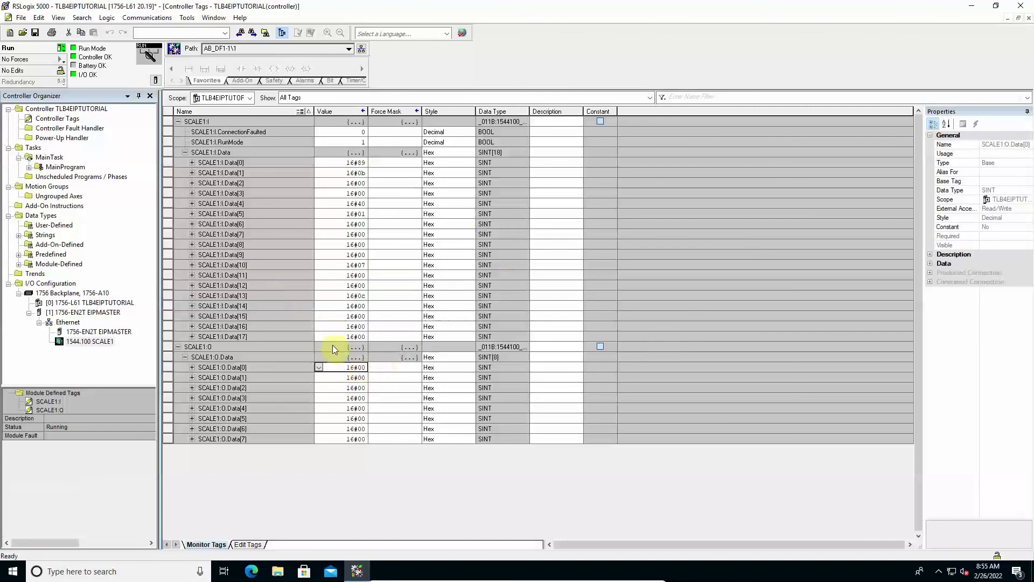
Step: Set SCALE1:O.Data[0] to 16#07 again and highlight the net weight bytes SCALE1:I.Data[4] to [7]
{"action": "left_click", "coordinate": [363, 368]}
{"action": "key", "text": "BackSpace"}
{"action": "type", "text": "7"}
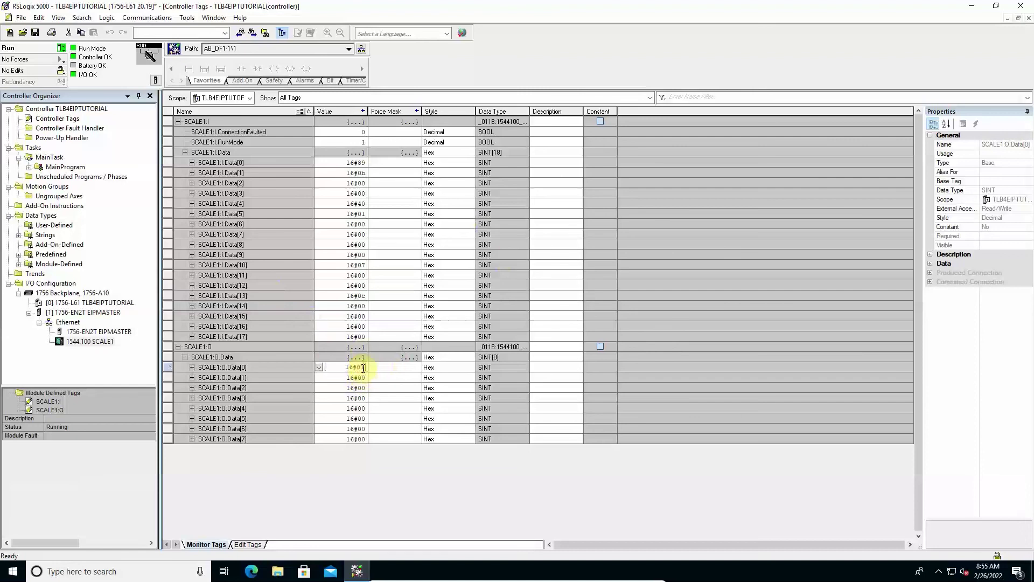
{"action": "key", "text": "Return"}
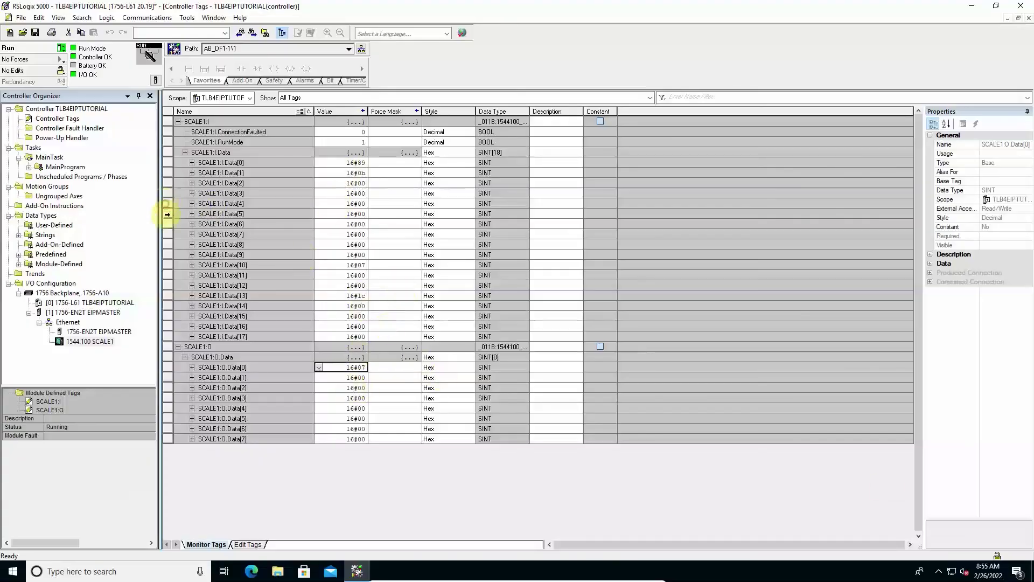
{"action": "left_click_drag", "start_coordinate": [167, 203], "coordinate": [167, 227]}
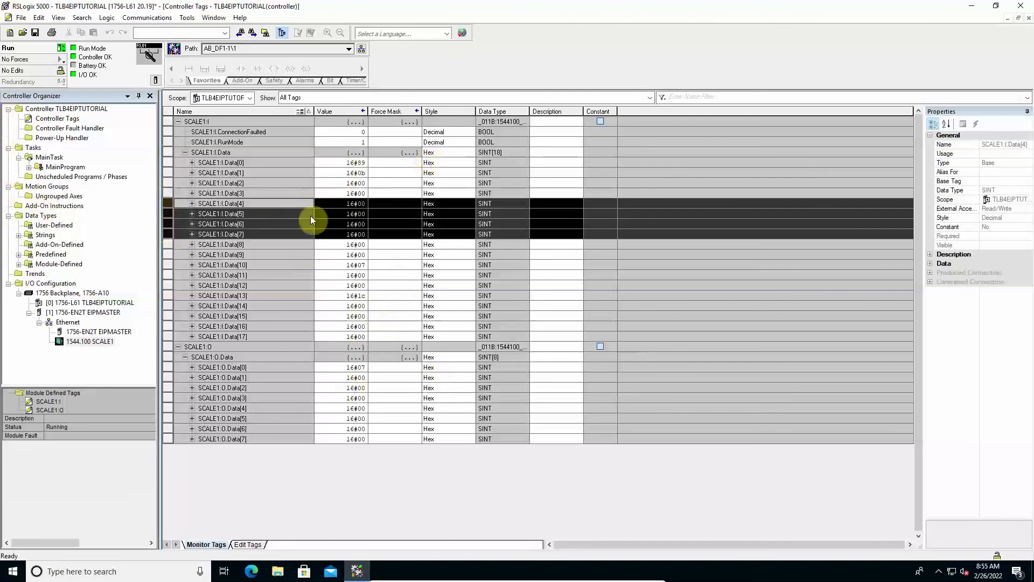
Step: Set SCALE1:O.Data[0] to 16#09 and check the weight bytes SCALE1:I.Data[0] to [7] and status byte Data[13]
{"action": "left_click", "coordinate": [360, 367]}
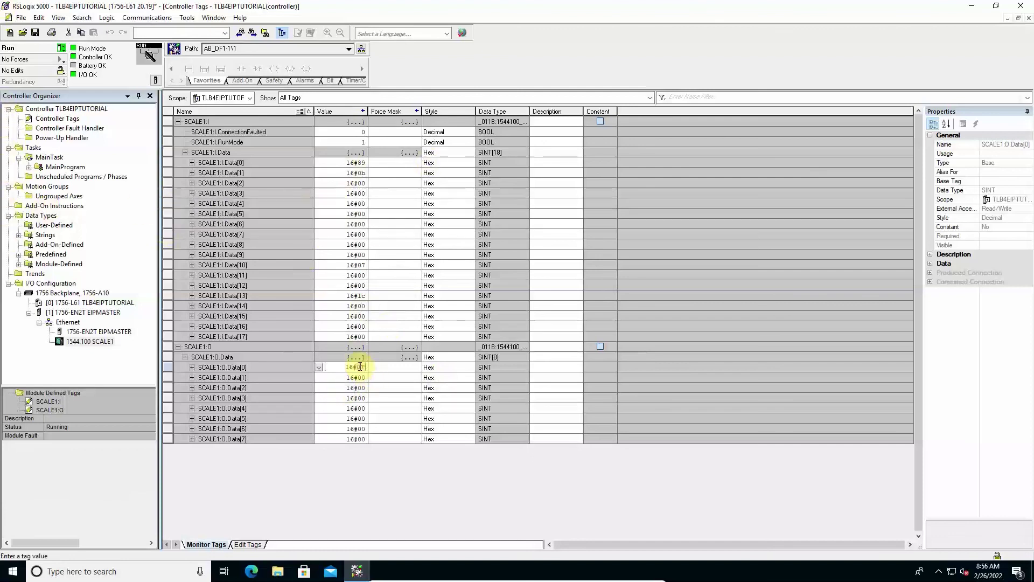
{"action": "key", "text": "BackSpace"}
{"action": "type", "text": "1"}
{"action": "key", "text": "Return"}
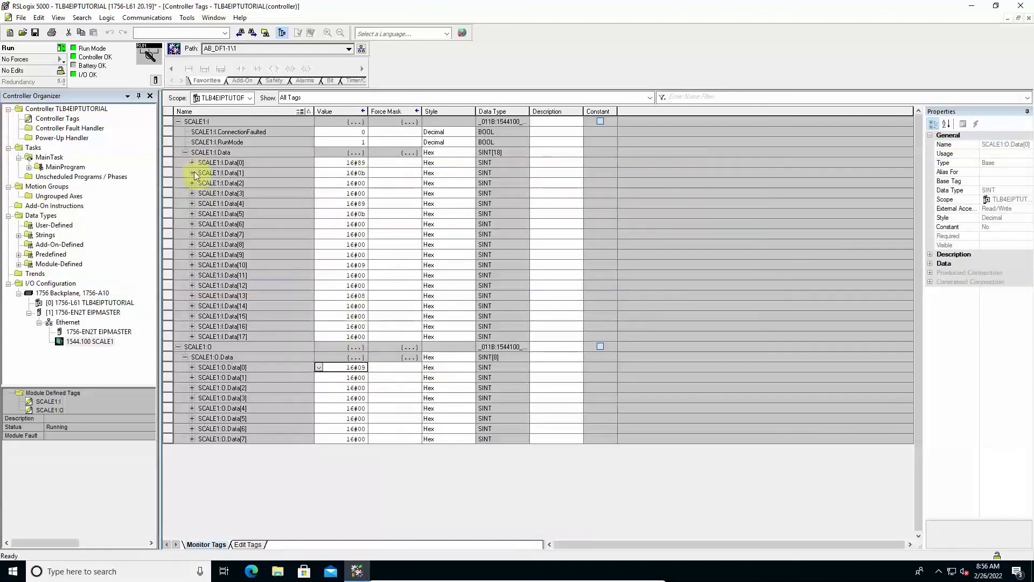
{"action": "left_click_drag", "start_coordinate": [168, 161], "coordinate": [169, 232]}
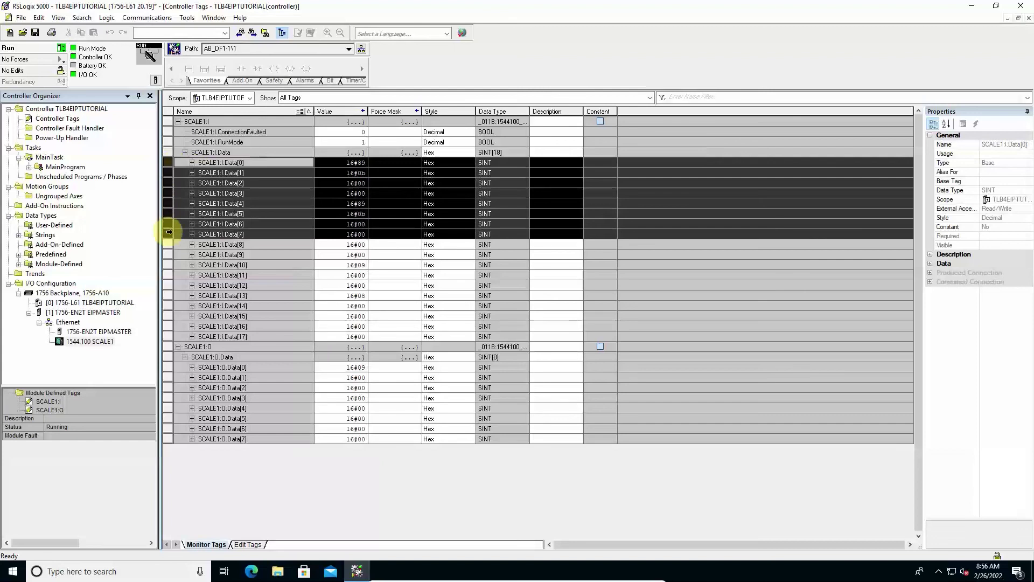
{"action": "left_click", "coordinate": [169, 295]}
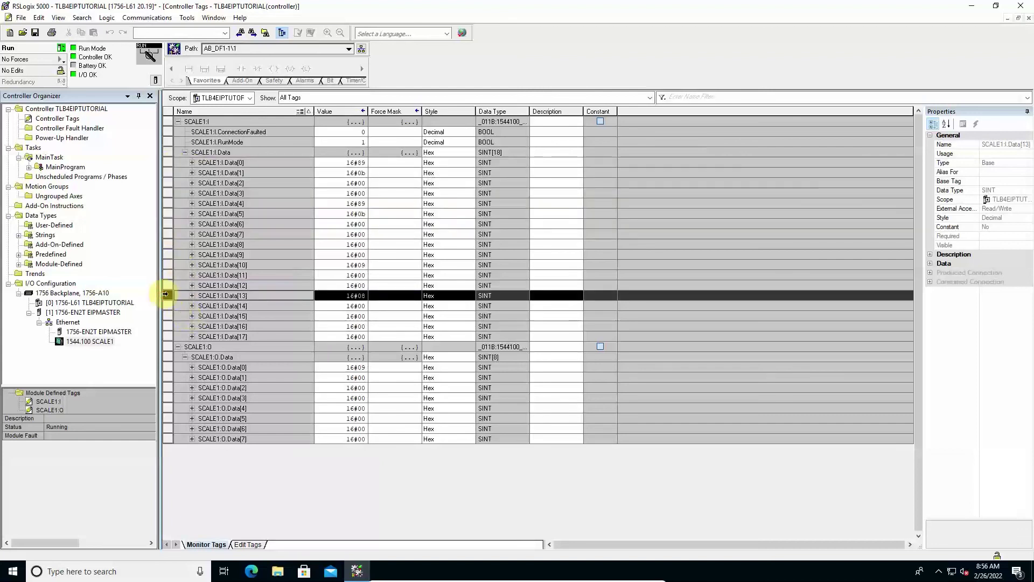